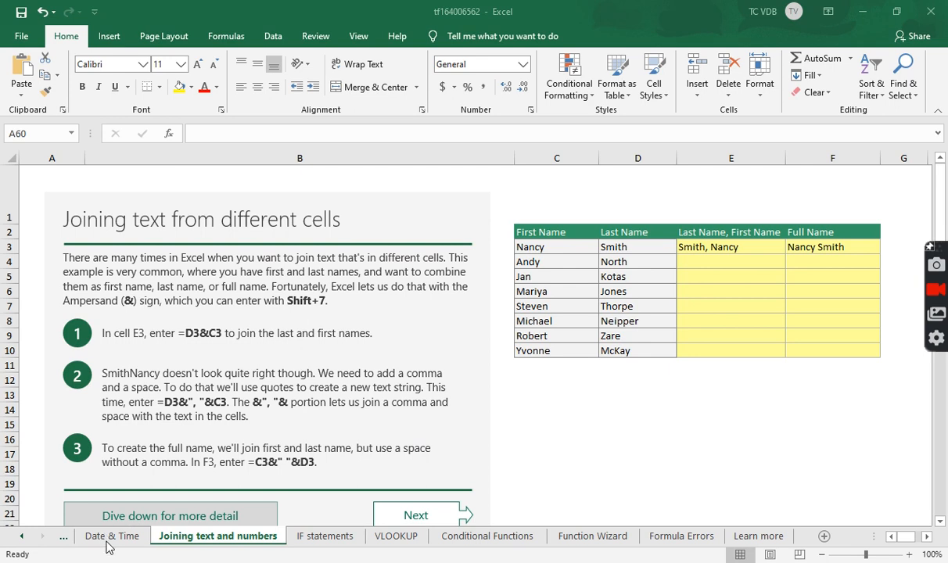
Review the date functions and time functions sections on the Date & Time sheet.
{"action": "left_click", "coordinate": [107, 537]}
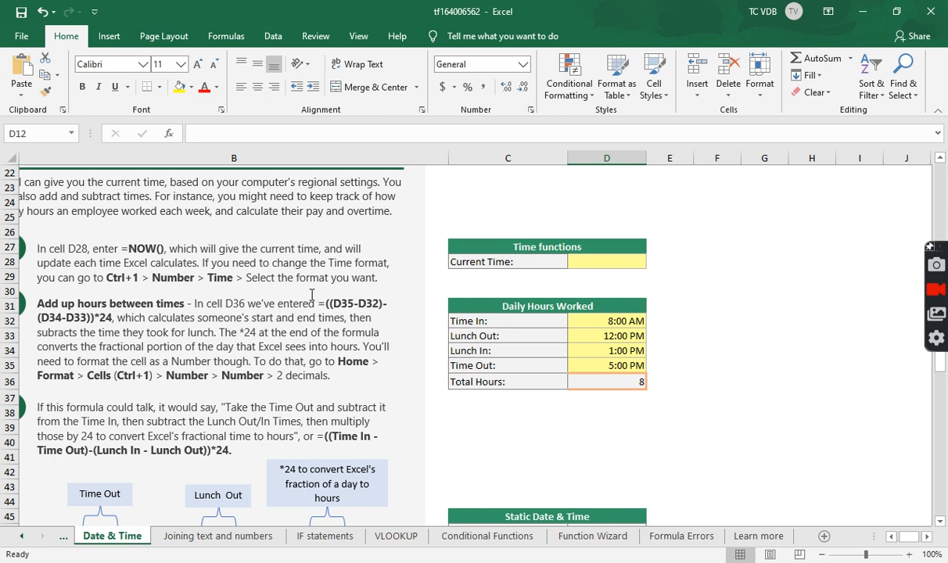
{"action": "scroll", "coordinate": [450, 353], "scroll_direction": "up", "scroll_amount": 7}
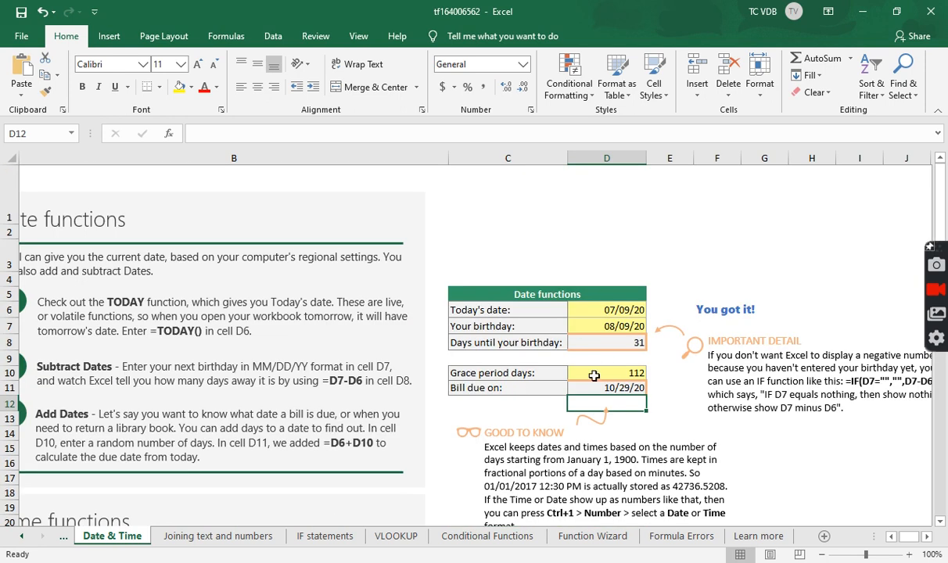
{"action": "scroll", "coordinate": [524, 381], "scroll_direction": "down", "scroll_amount": 6}
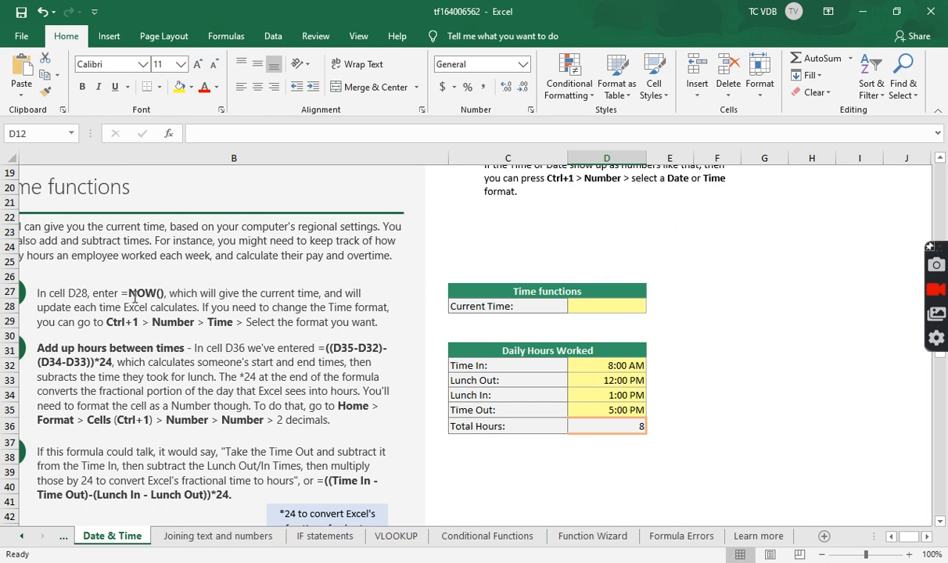
{"action": "scroll", "coordinate": [459, 335], "scroll_direction": "down", "scroll_amount": 4}
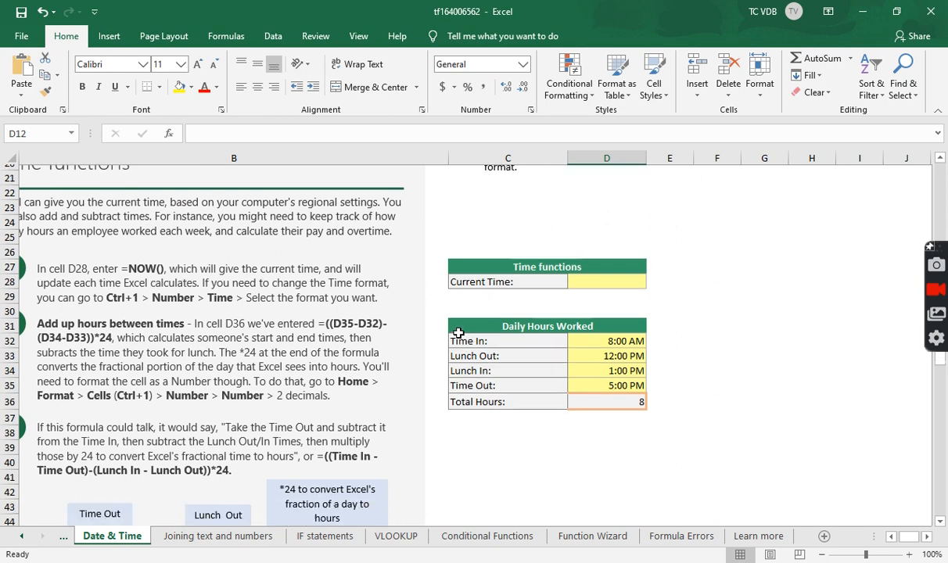
{"action": "scroll", "coordinate": [460, 334], "scroll_direction": "down", "scroll_amount": 2}
{"action": "scroll", "coordinate": [458, 332], "scroll_direction": "up", "scroll_amount": 12}
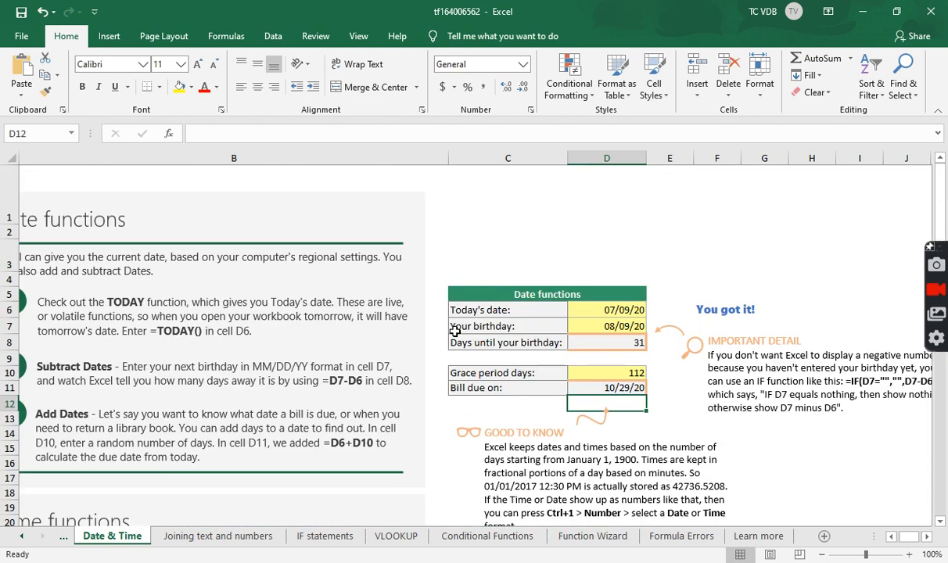
{"action": "scroll", "coordinate": [309, 335], "scroll_direction": "down", "scroll_amount": 3}
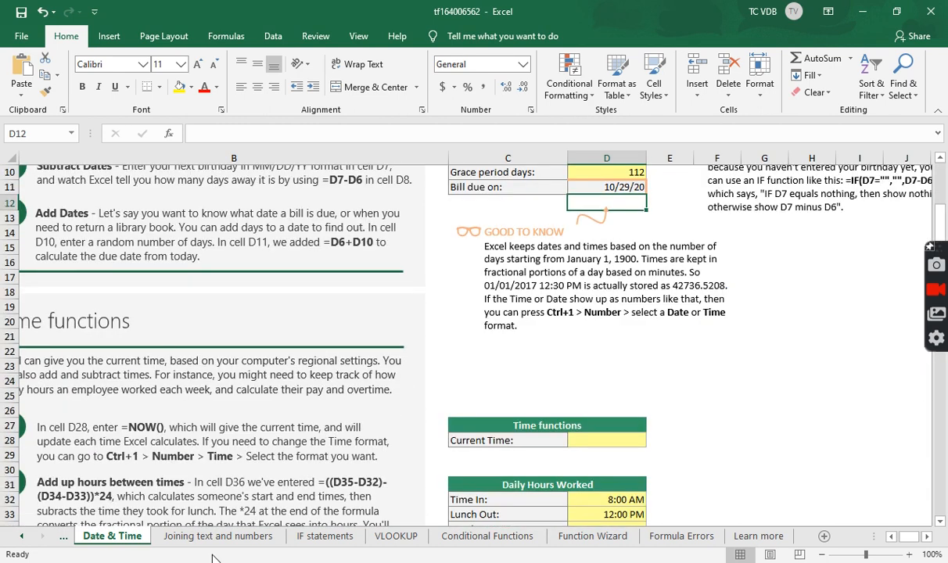
{"action": "scroll", "coordinate": [281, 395], "scroll_direction": "up", "scroll_amount": 3}
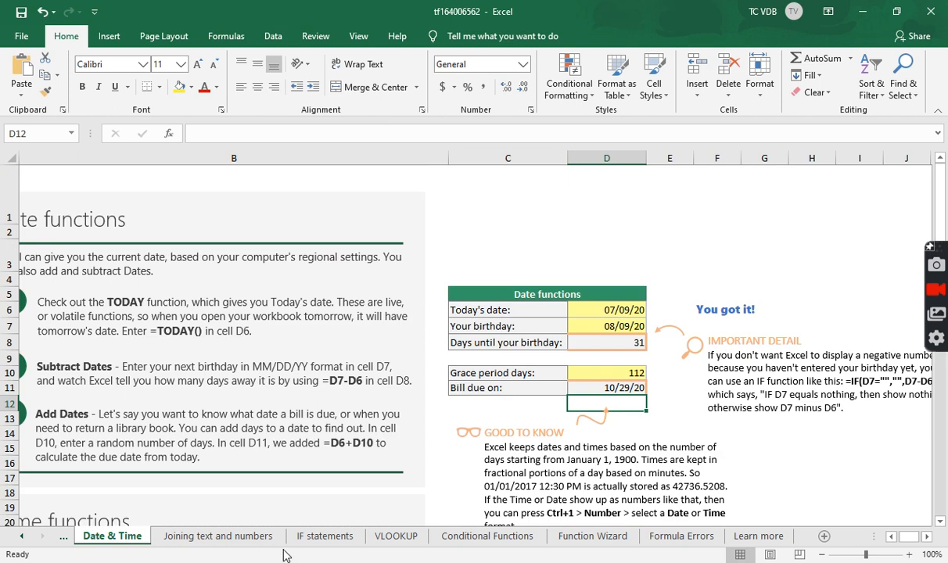
Review the Joining text and numbers sheet, from the name-joining table to the web information section.
{"action": "left_click", "coordinate": [225, 535]}
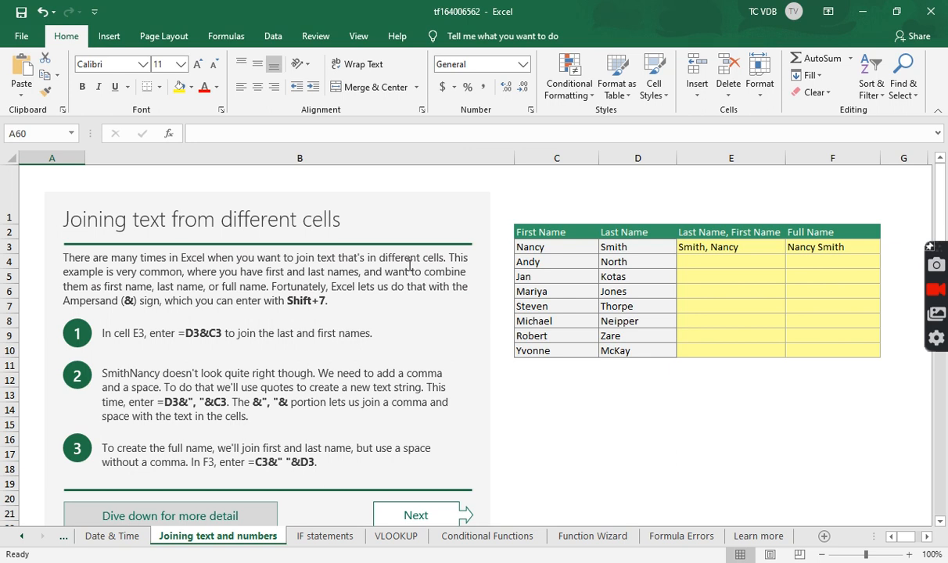
{"action": "scroll", "coordinate": [409, 266], "scroll_direction": "down", "scroll_amount": 6}
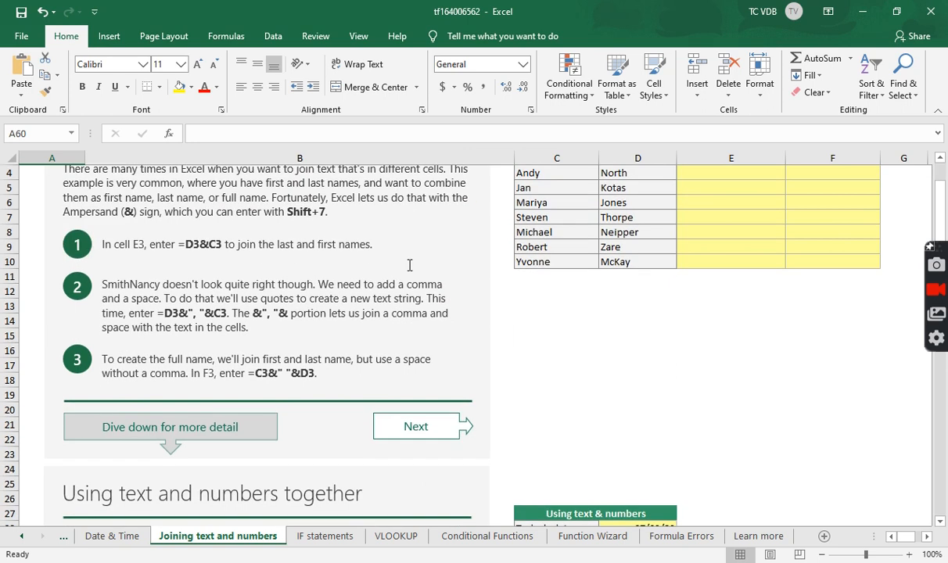
{"action": "scroll", "coordinate": [409, 266], "scroll_direction": "down", "scroll_amount": 4}
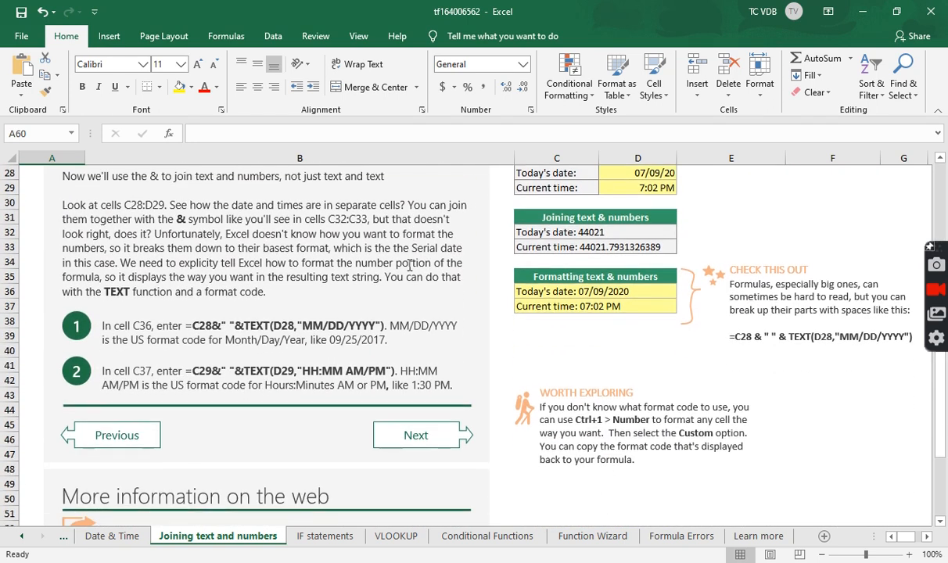
{"action": "scroll", "coordinate": [409, 266], "scroll_direction": "down", "scroll_amount": 4}
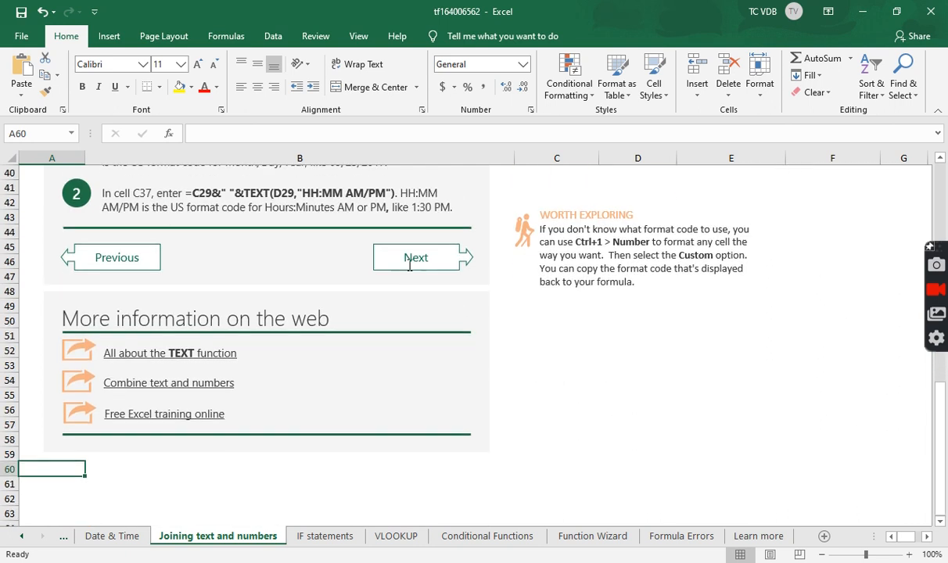
{"action": "scroll", "coordinate": [409, 268], "scroll_direction": "up", "scroll_amount": 2}
{"action": "scroll", "coordinate": [409, 266], "scroll_direction": "up", "scroll_amount": 2}
{"action": "scroll", "coordinate": [409, 266], "scroll_direction": "up", "scroll_amount": 2}
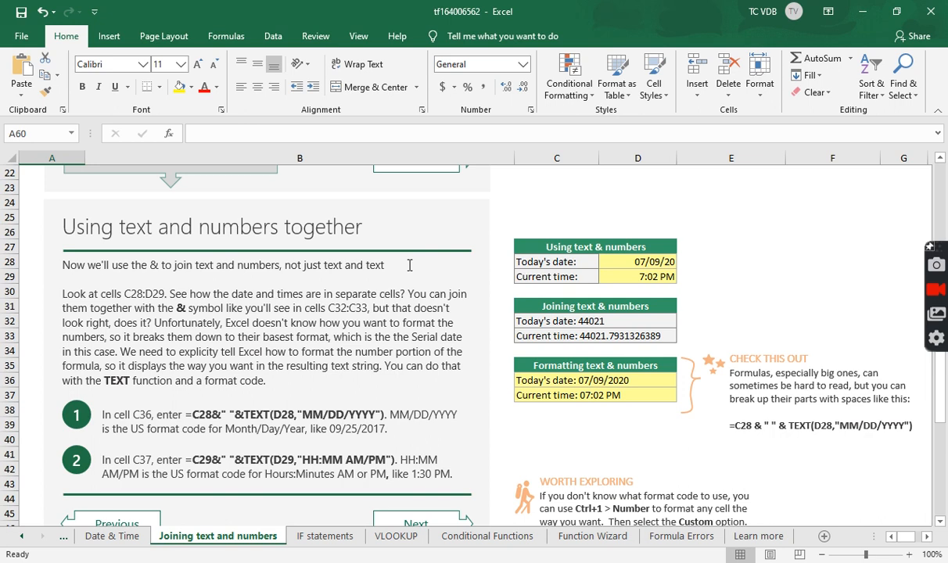
{"action": "scroll", "coordinate": [409, 266], "scroll_direction": "up", "scroll_amount": 3}
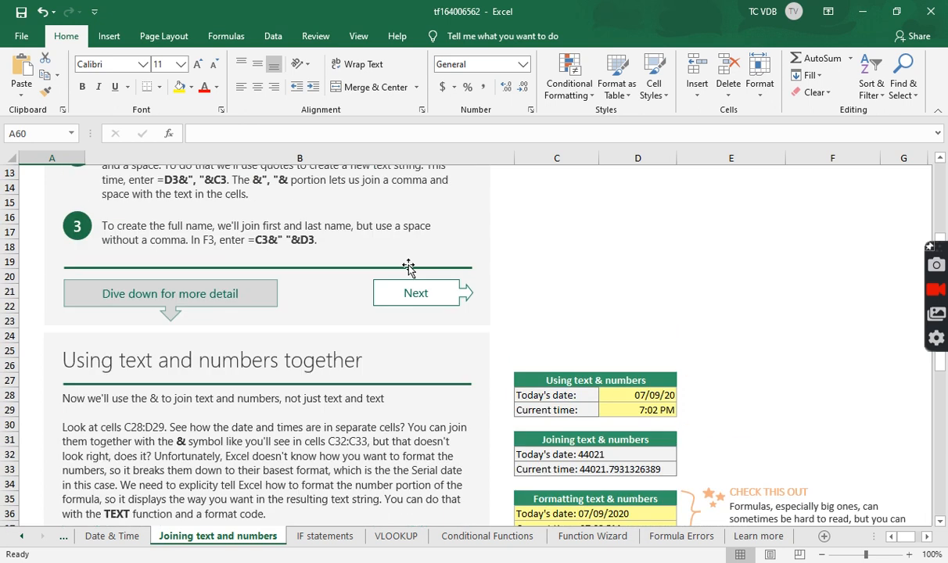
{"action": "scroll", "coordinate": [408, 268], "scroll_direction": "up", "scroll_amount": 1}
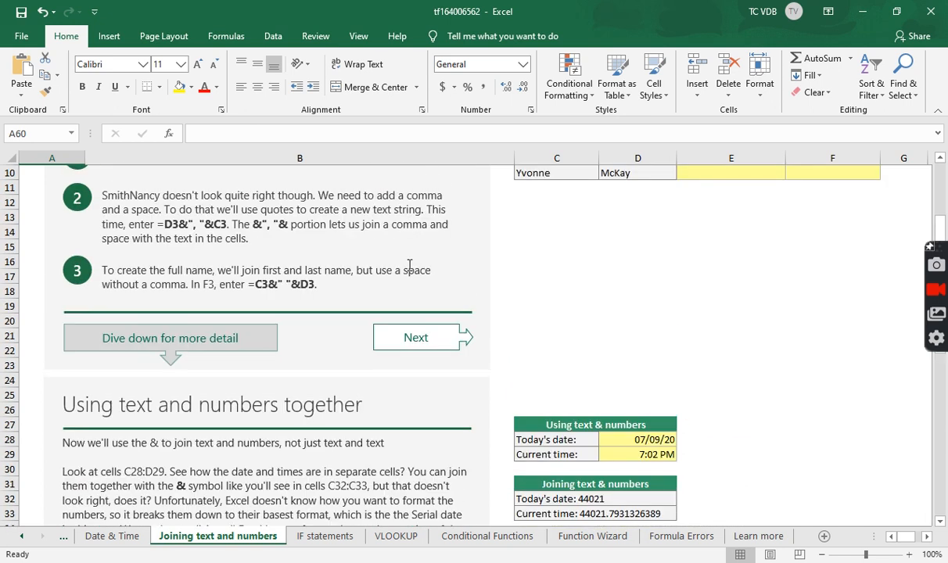
{"action": "scroll", "coordinate": [410, 266], "scroll_direction": "up", "scroll_amount": 3}
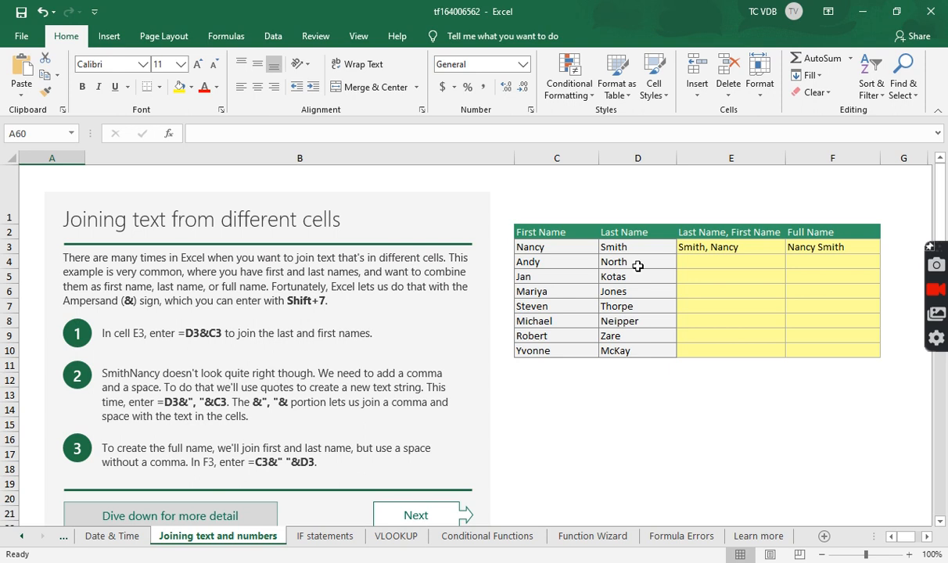
{"action": "left_click", "coordinate": [728, 262]}
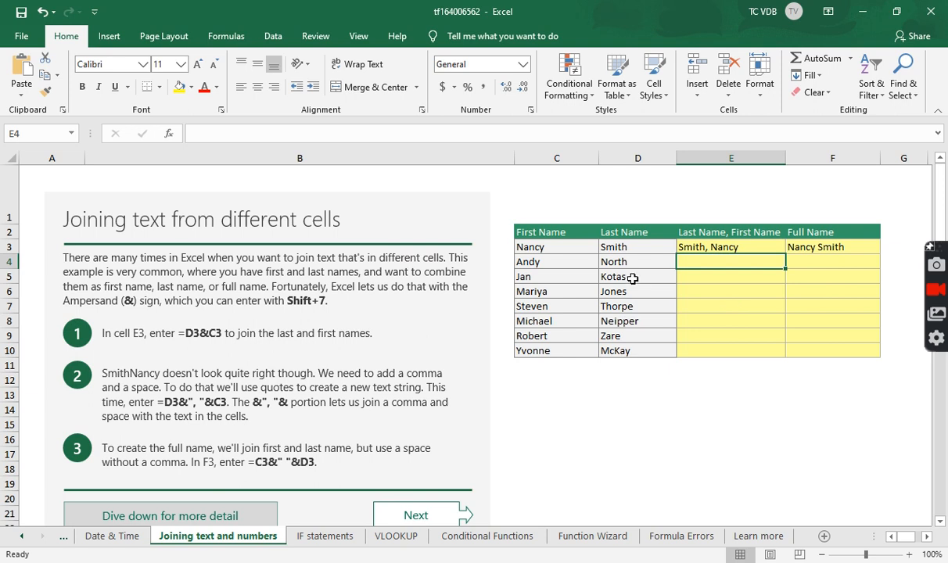
{"action": "type", "text": "="}
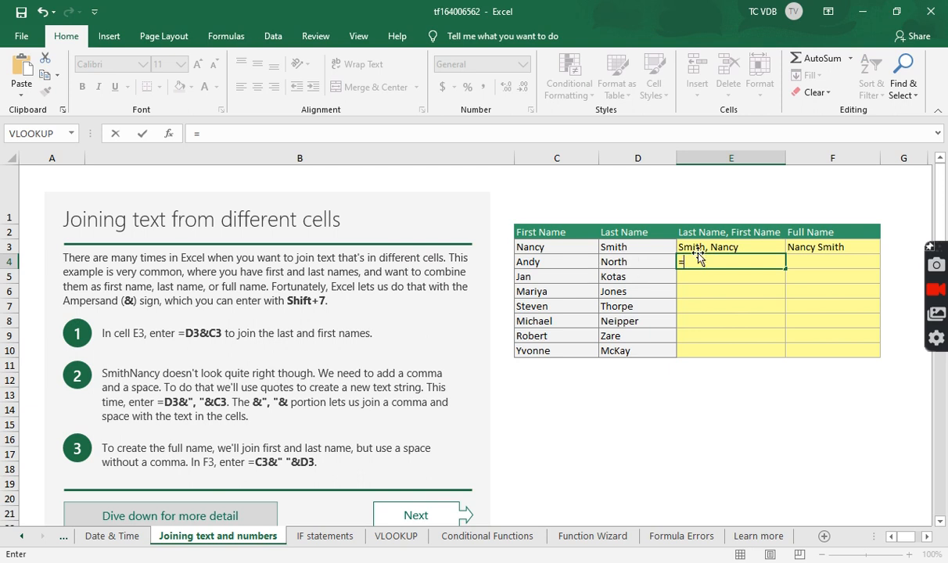
{"action": "key", "text": "Escape"}
Examine the joining formulas in E3 and F3, comparing their quoted comma and space separators.
{"action": "left_click", "coordinate": [731, 247]}
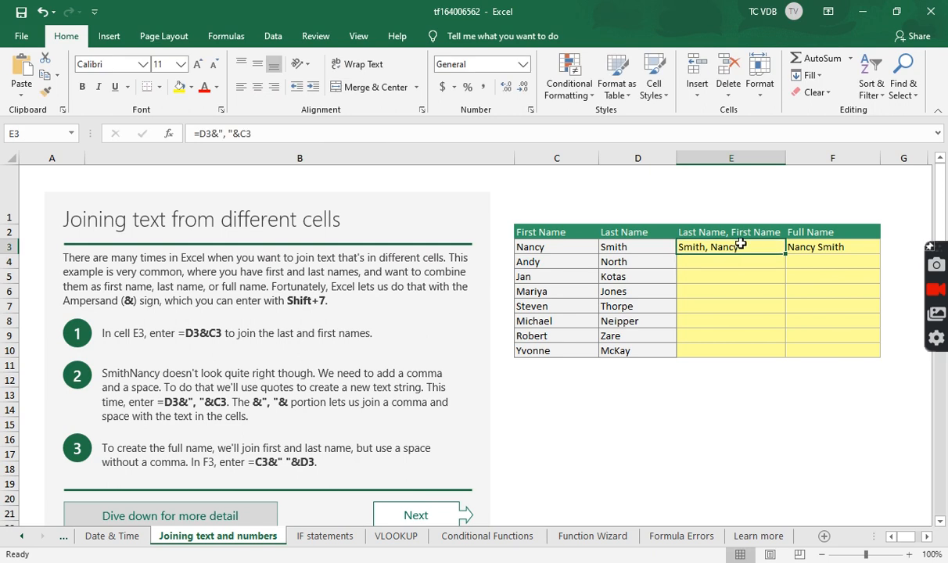
{"action": "left_click", "coordinate": [300, 133]}
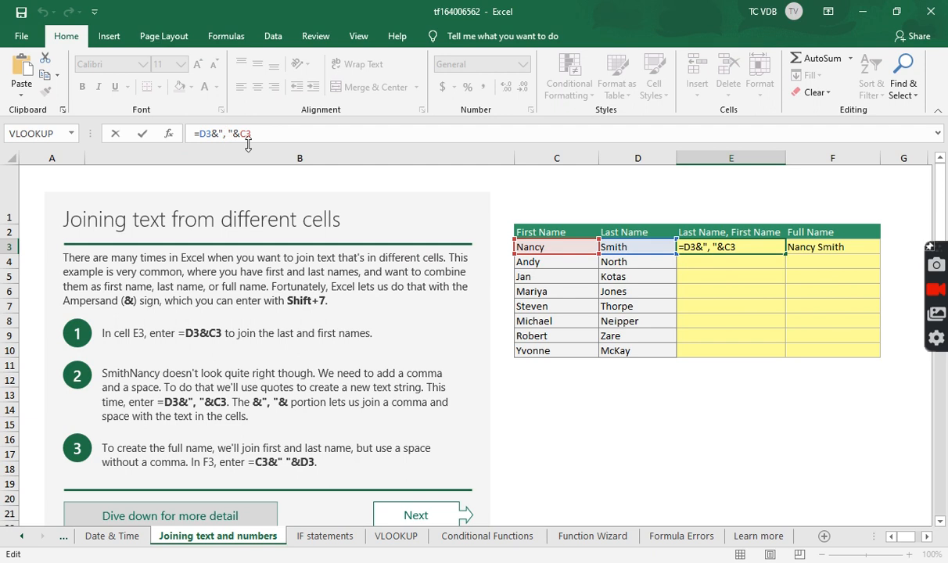
{"action": "key", "text": "Tab"}
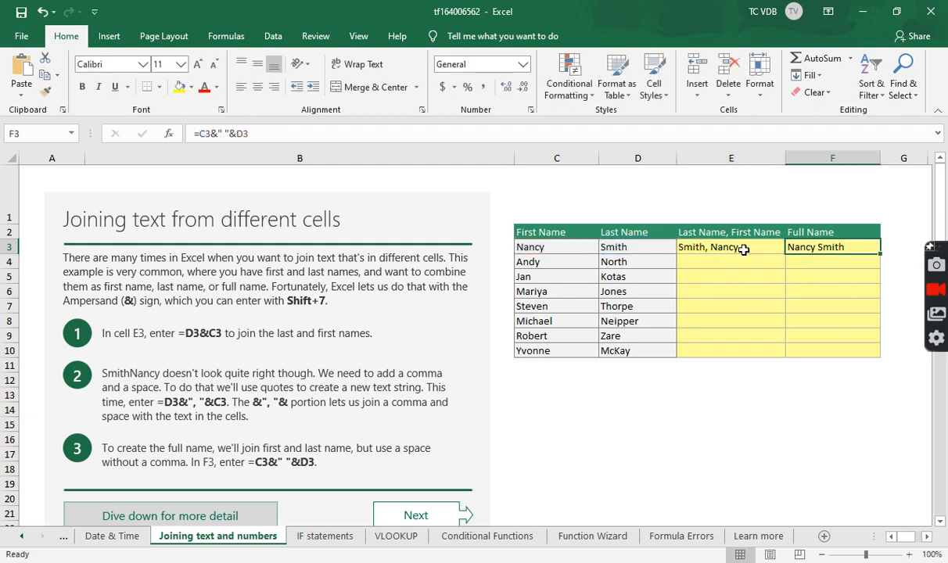
{"action": "left_click", "coordinate": [744, 250]}
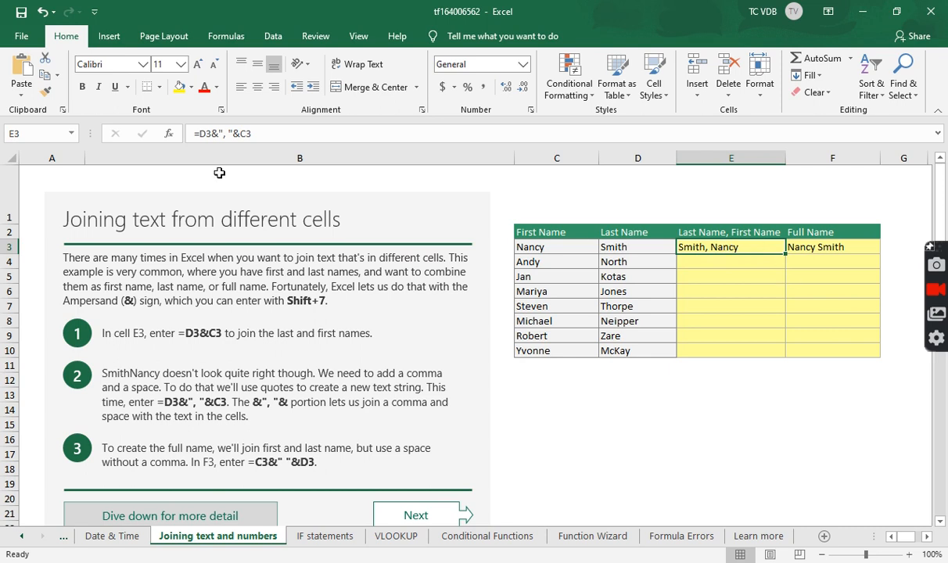
{"action": "left_click", "coordinate": [289, 132]}
{"action": "left_click", "coordinate": [800, 245]}
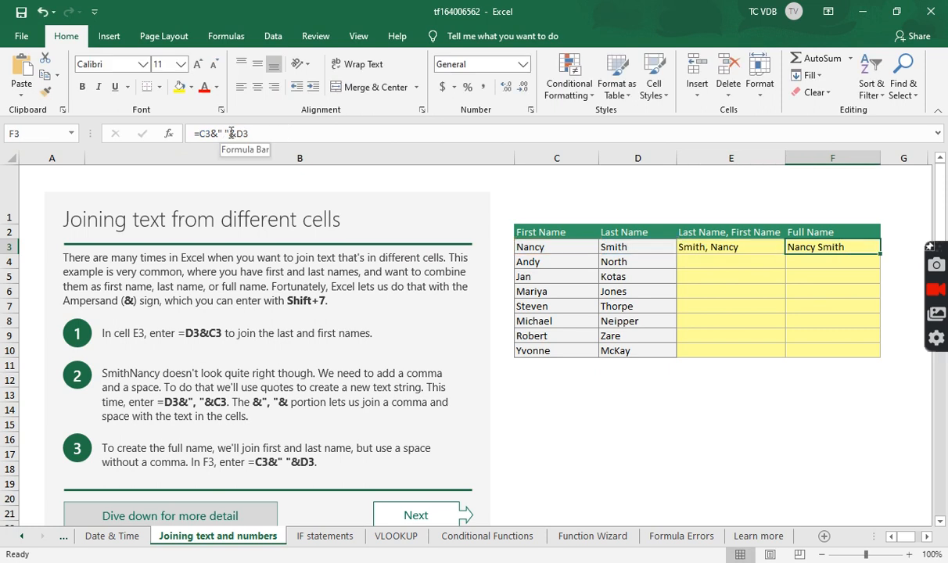
{"action": "key", "text": "Left"}
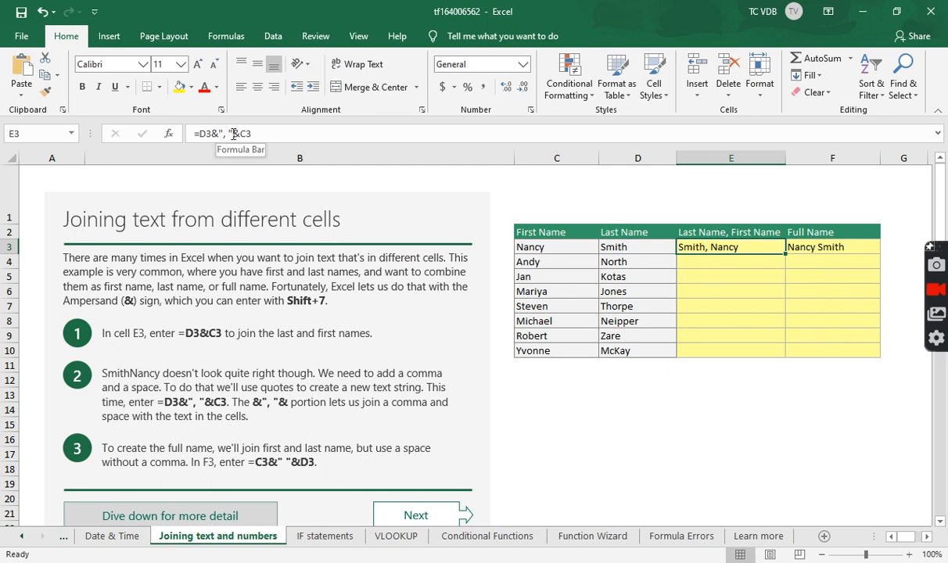
{"action": "left_click_drag", "start_coordinate": [219, 134], "coordinate": [242, 138]}
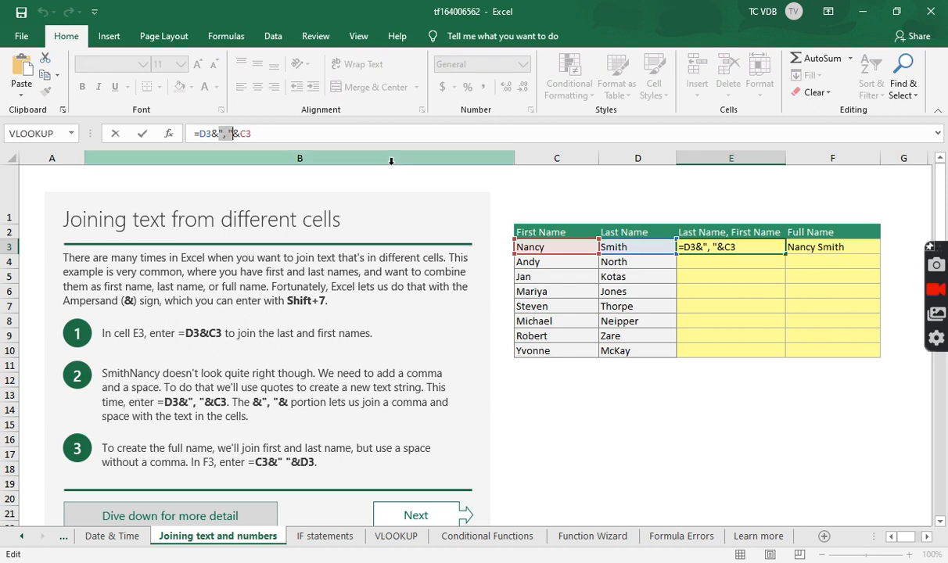
{"action": "key", "text": "Tab"}
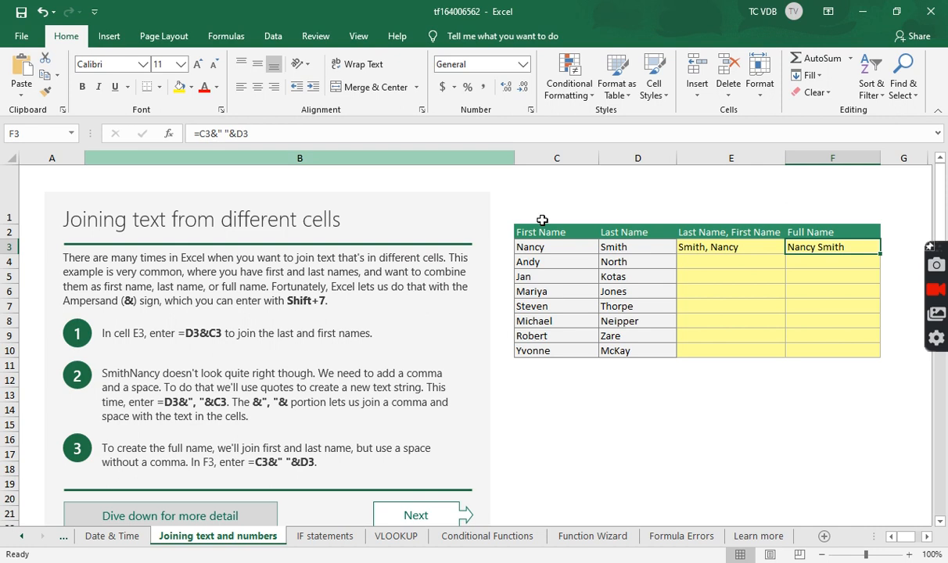
Remove the space inside the quoted separators of the joining formulas in F3 and E3.
{"action": "left_click", "coordinate": [227, 134]}
{"action": "key", "text": "BackSpace"}
{"action": "key", "text": "Return"}
{"action": "left_click", "coordinate": [739, 244]}
{"action": "left_click", "coordinate": [229, 133]}
{"action": "key", "text": "BackSpace"}
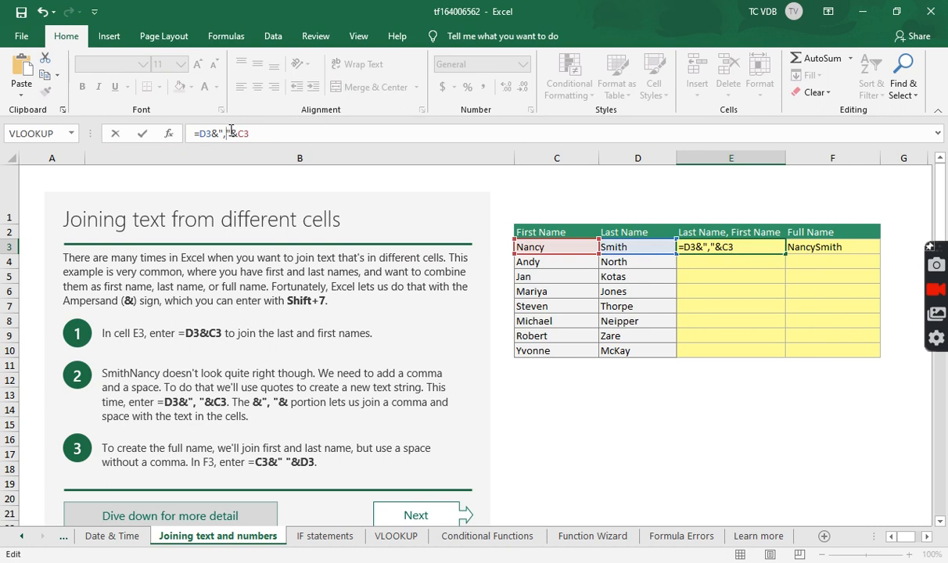
{"action": "key", "text": "Return"}
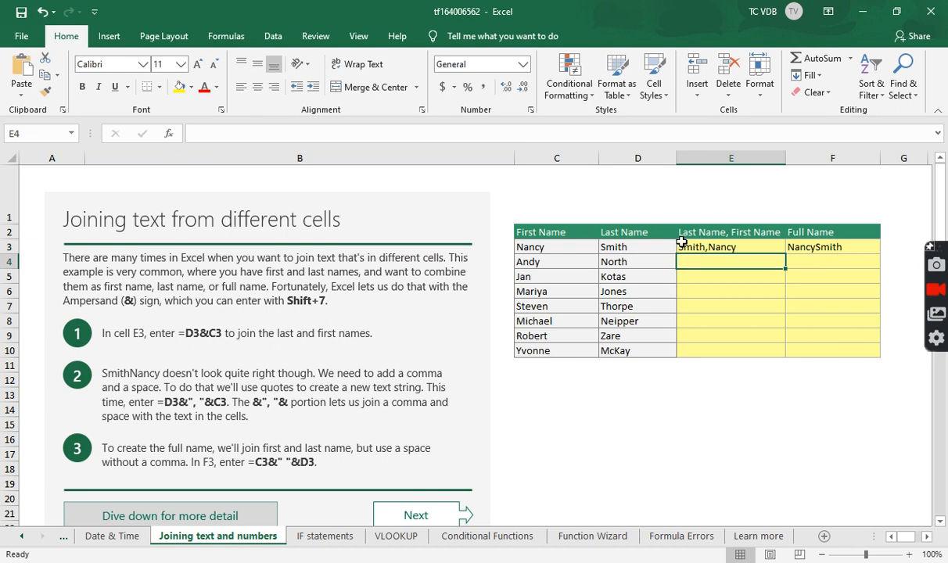
Undo the removal of the separator spaces in the E3 and F3 formulas.
{"action": "key", "text": "Up"}
{"action": "key", "text": "ctrl+z"}
{"action": "key", "text": "ctrl+z"}
{"action": "left_click", "coordinate": [721, 261]}
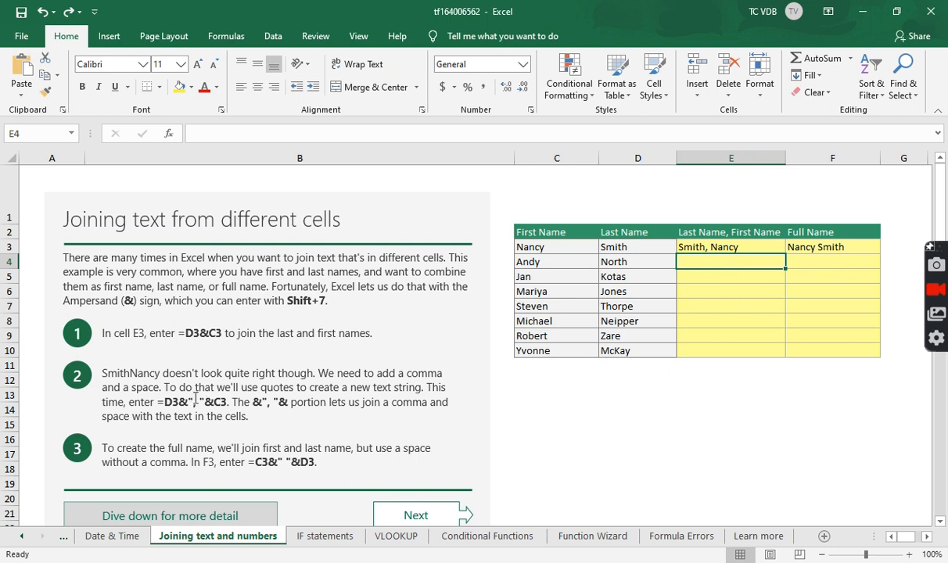
Compare the formula in E3 with the unseparated name example in instruction 2.
{"action": "left_click", "coordinate": [709, 246]}
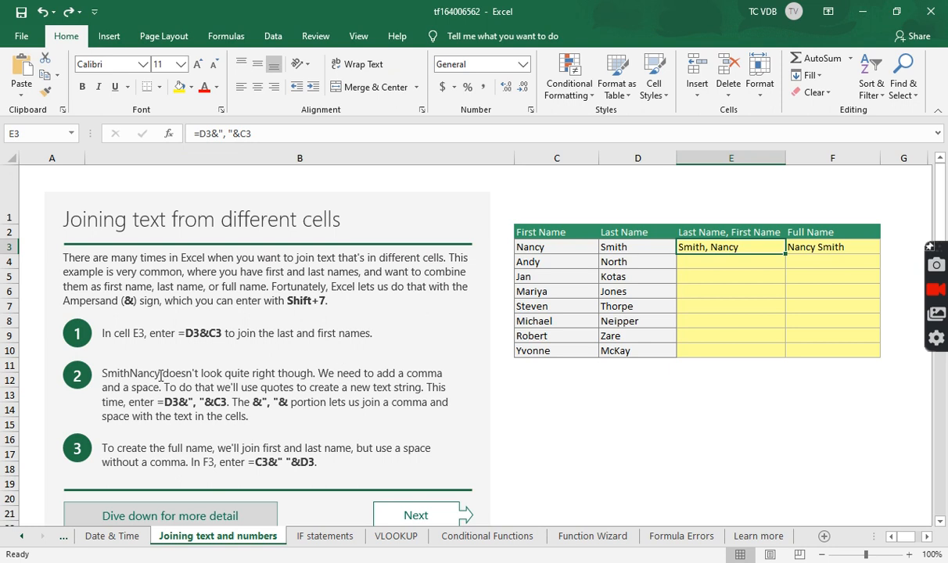
{"action": "double_click", "coordinate": [107, 371]}
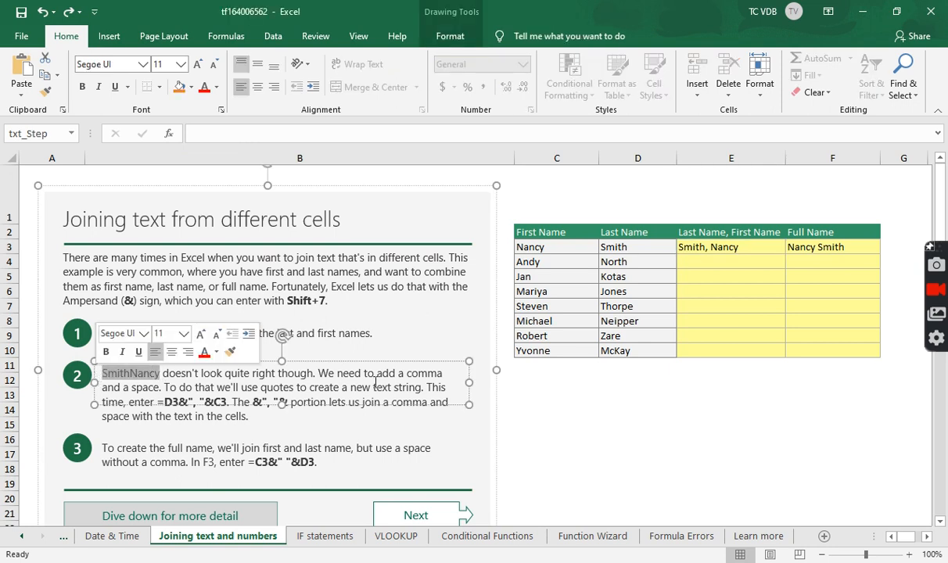
{"action": "left_click", "coordinate": [689, 406]}
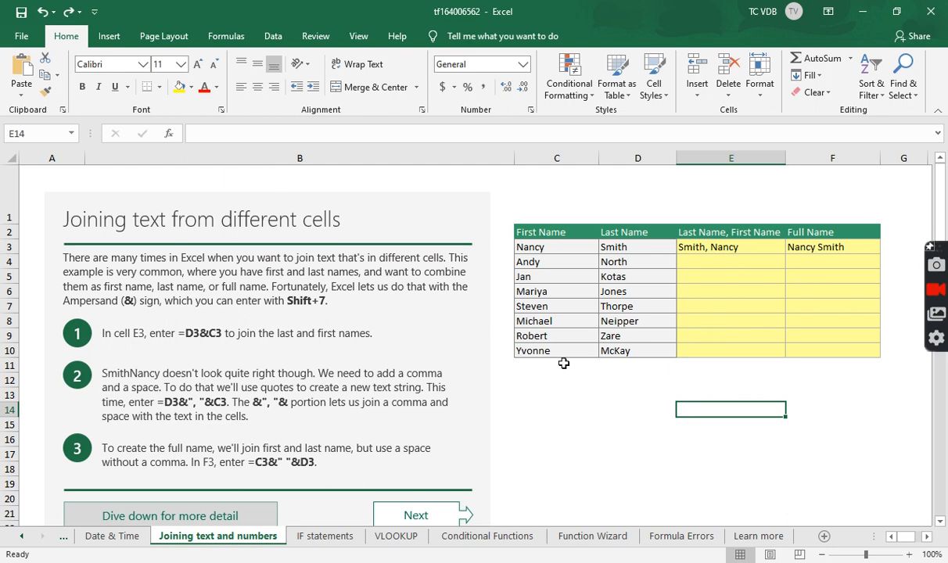
Enter the formula =CONCATENATE(D4,", ",C4) in E4 to join the last and first names with a comma and space.
{"action": "left_click", "coordinate": [736, 264]}
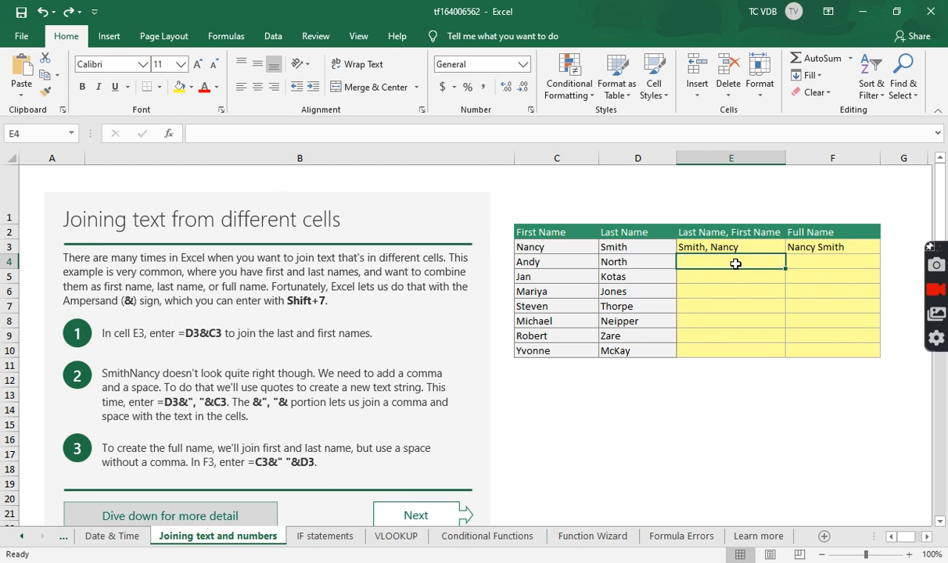
{"action": "type", "text": "=c"}
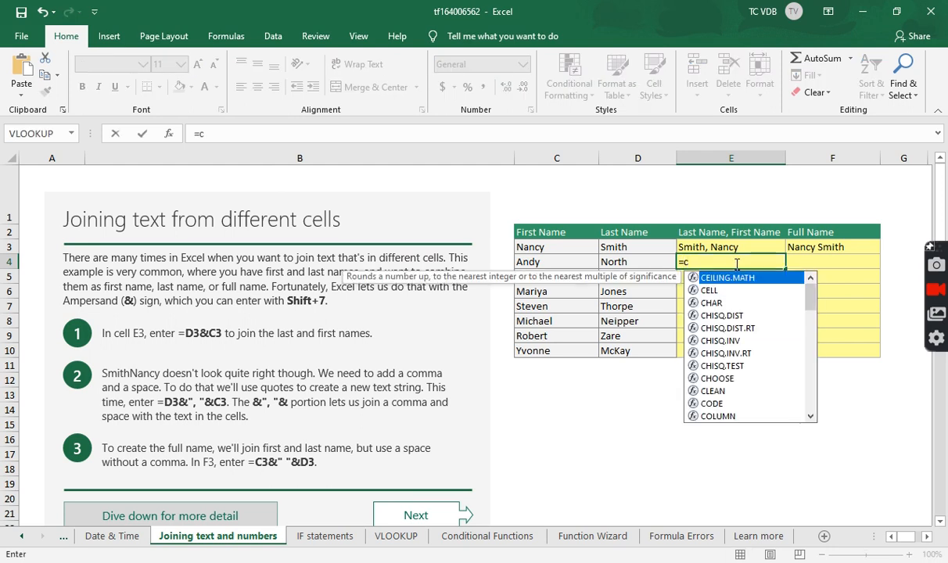
{"action": "type", "text": "onca"}
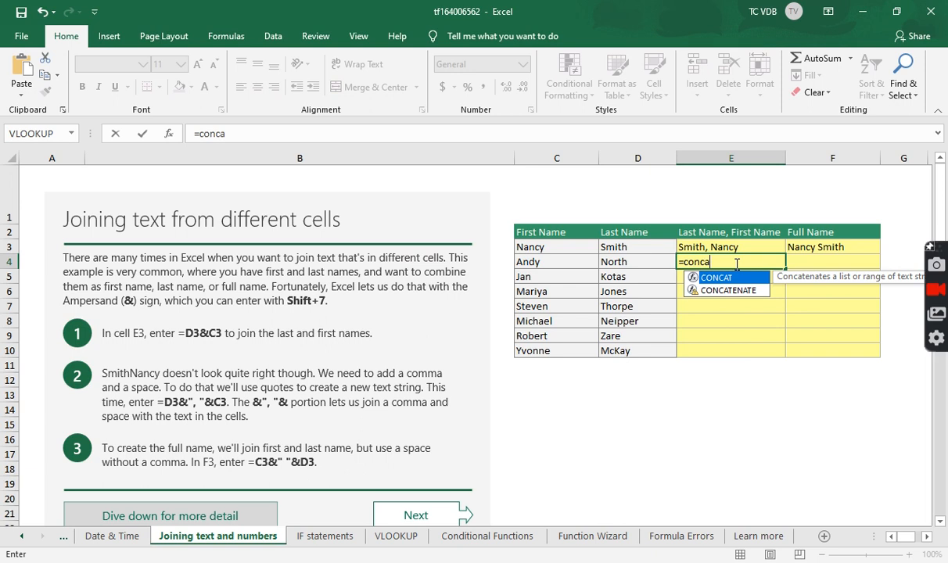
{"action": "key", "text": "Down"}
{"action": "key", "text": "Tab"}
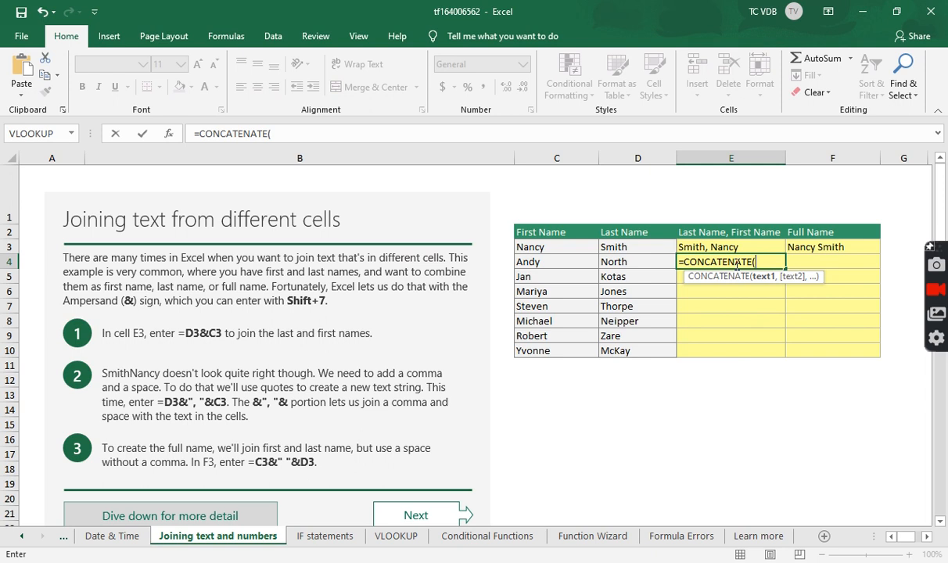
{"action": "left_click", "coordinate": [640, 262]}
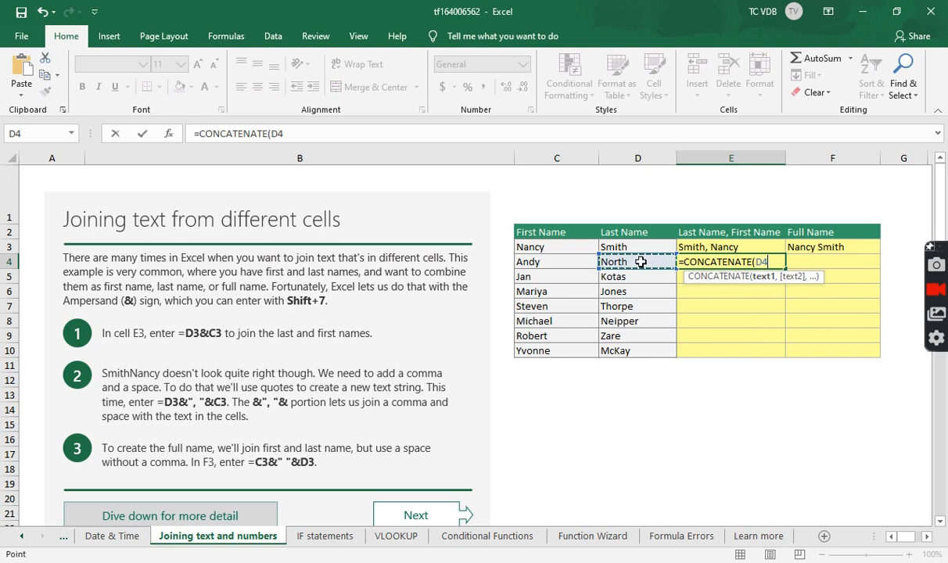
{"action": "type", "text": ","}
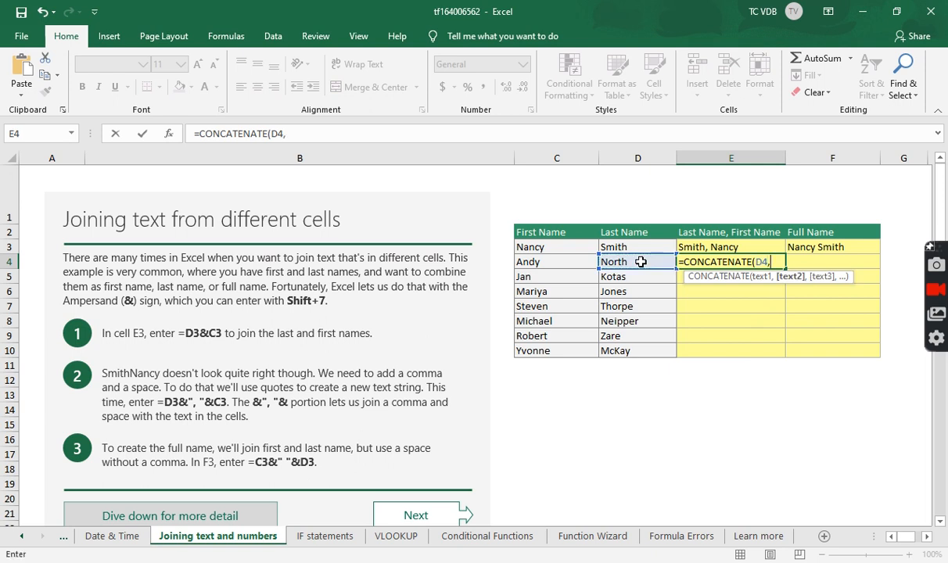
{"action": "type", "text": "\", \""}
{"action": "type", "text": ","}
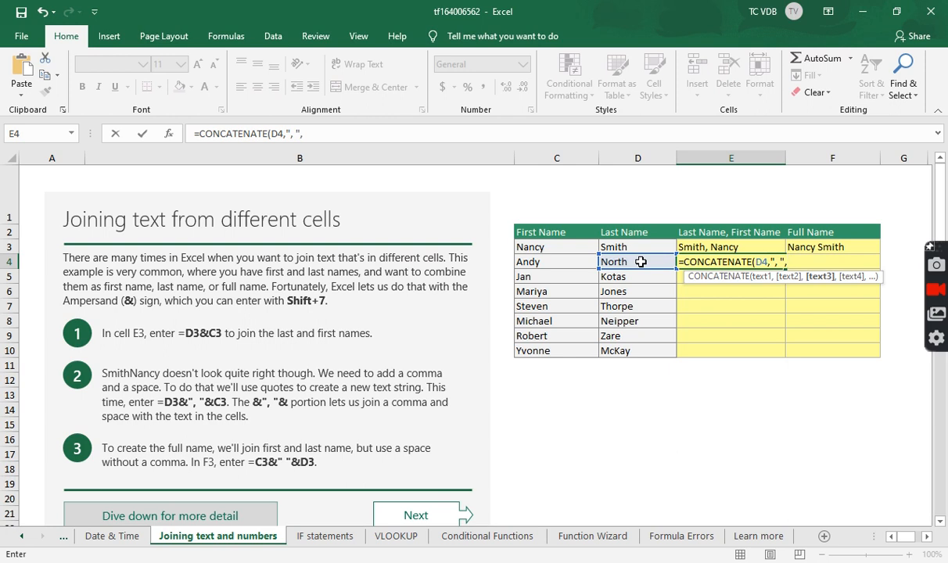
{"action": "left_click", "coordinate": [573, 262]}
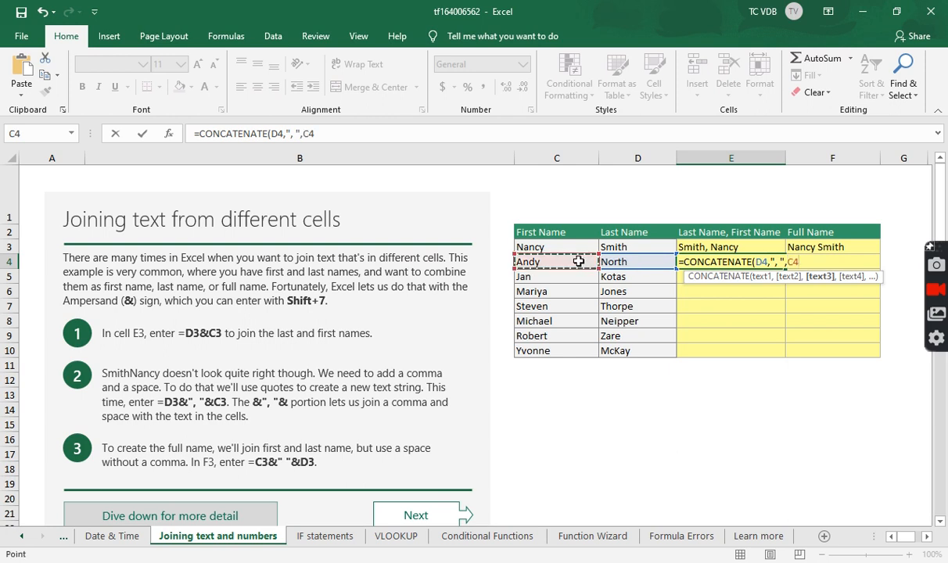
{"action": "type", "text": ")"}
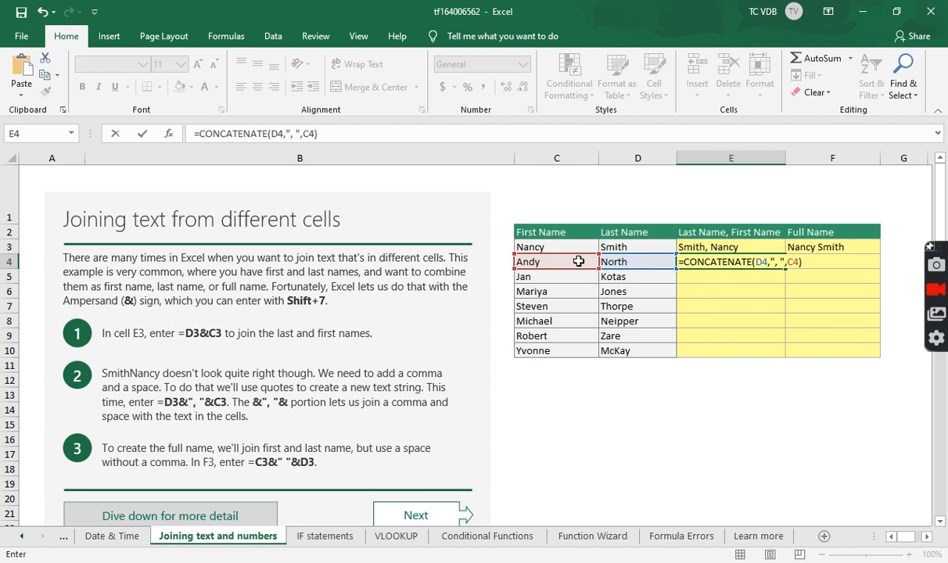
{"action": "key", "text": "Return"}
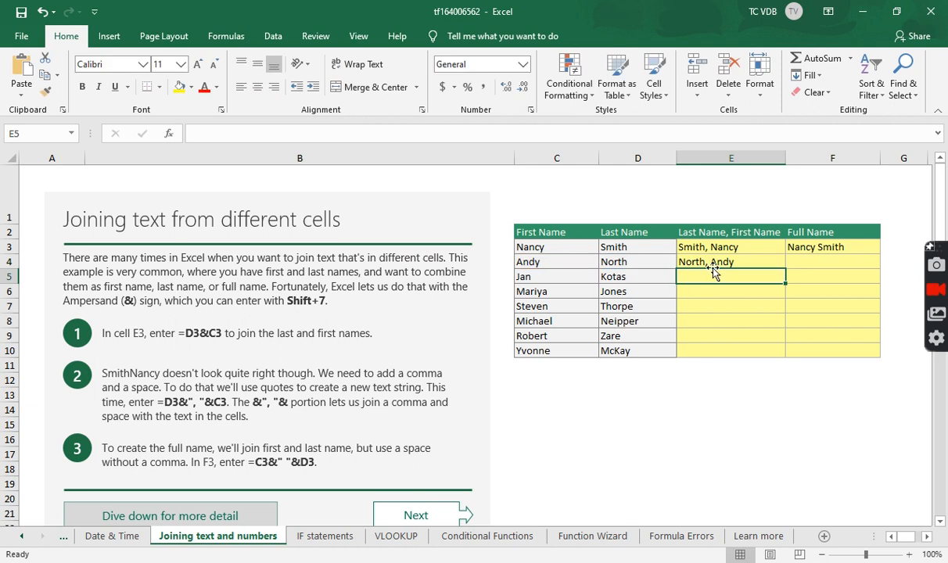
Remove the quoted comma-and-space argument from the formula in E4, leaving =CONCATENATE(D4,C4).
{"action": "left_click", "coordinate": [749, 262]}
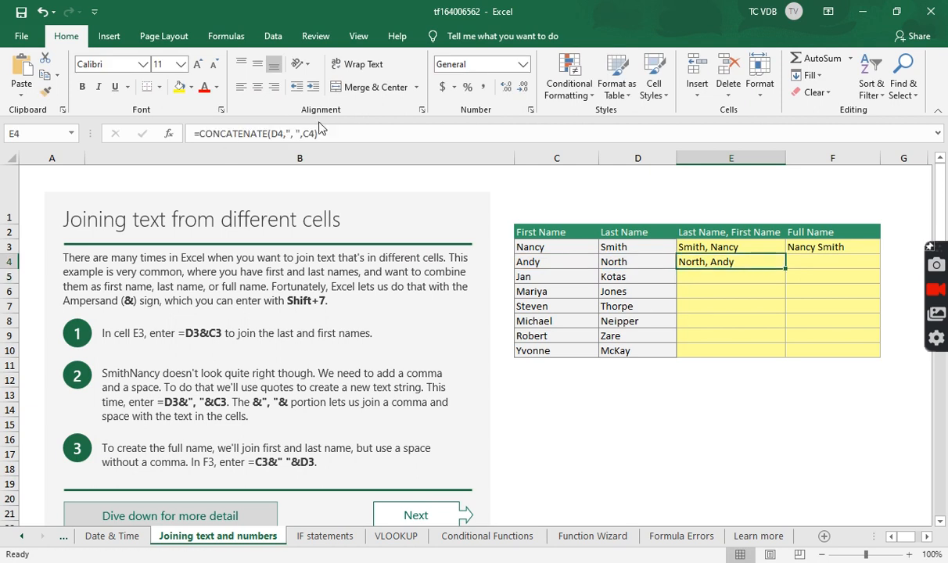
{"action": "left_click_drag", "start_coordinate": [301, 133], "coordinate": [288, 133]}
{"action": "key", "text": "BackSpace"}
{"action": "key", "text": "BackSpace"}
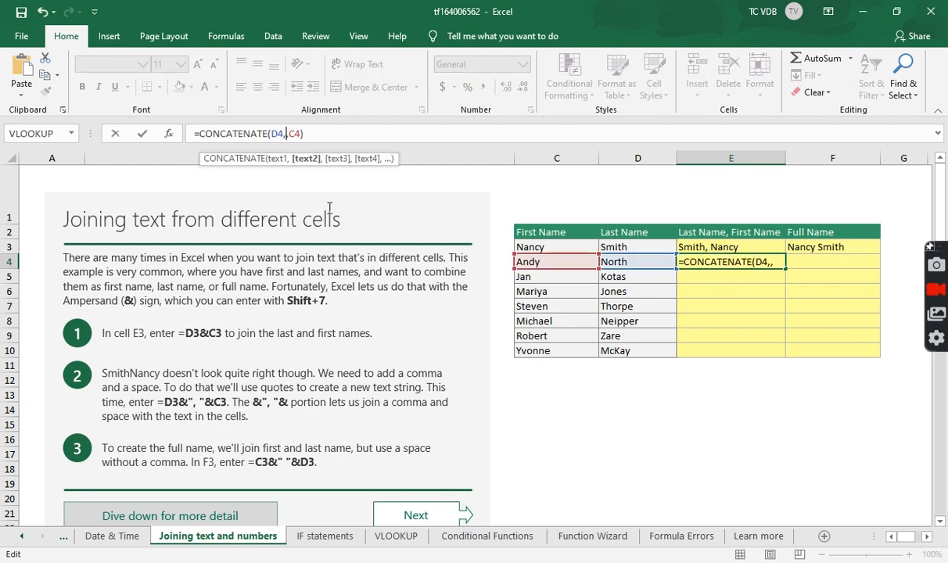
{"action": "left_click", "coordinate": [289, 134]}
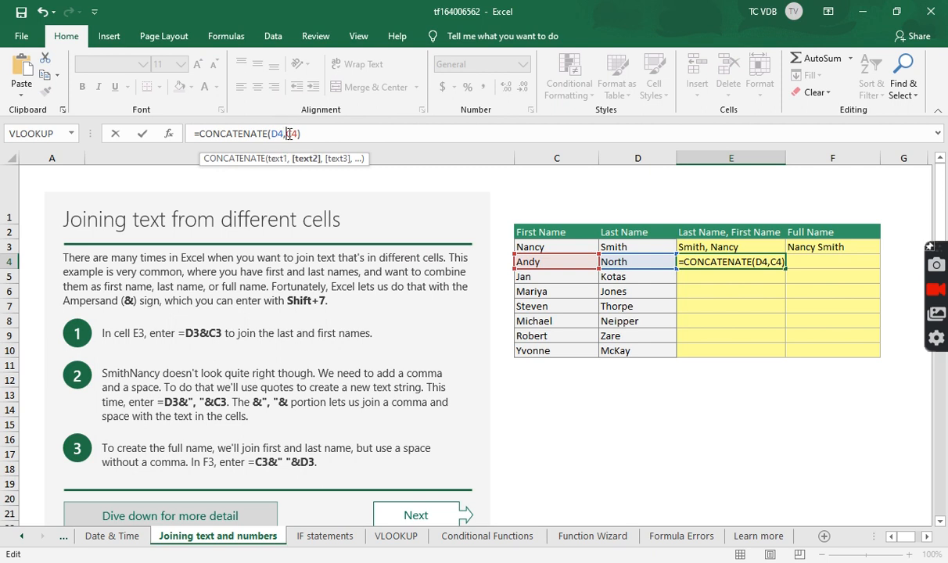
{"action": "left_click", "coordinate": [279, 133]}
{"action": "left_click", "coordinate": [291, 133]}
{"action": "key", "text": "Return"}
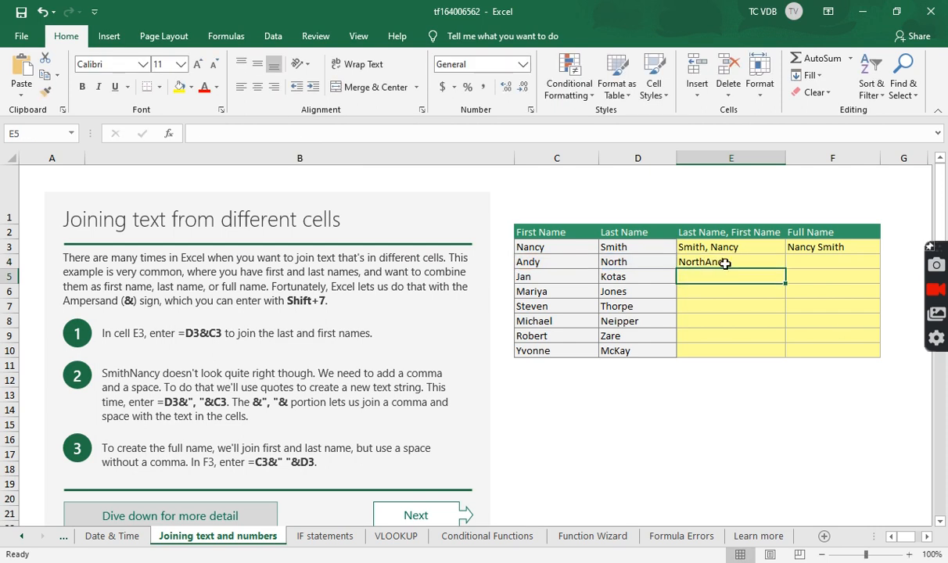
Undo the separator removal in E4 and compare its CONCATENATE formula with the ampersand formulas in F3 and E3.
{"action": "left_click", "coordinate": [727, 260]}
{"action": "left_click", "coordinate": [825, 247]}
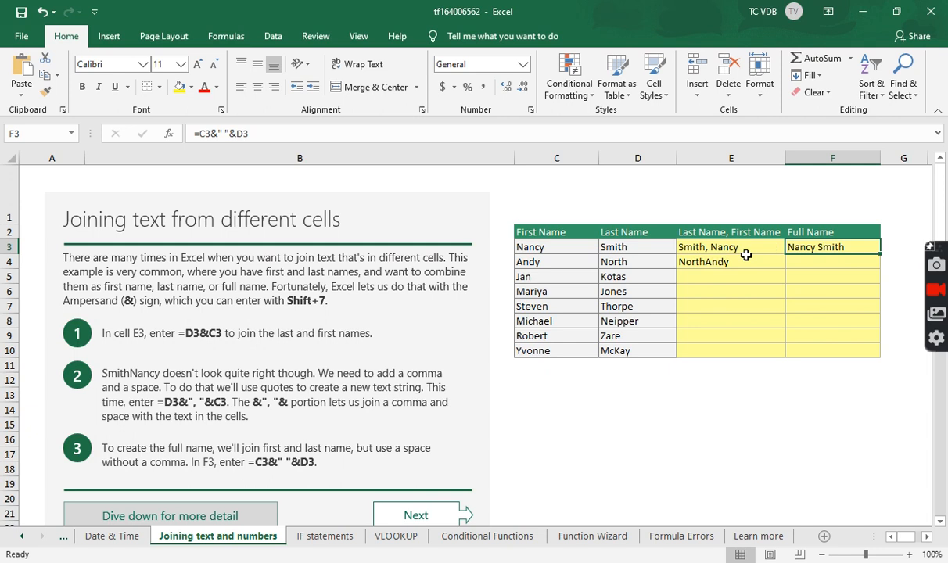
{"action": "left_click", "coordinate": [749, 264]}
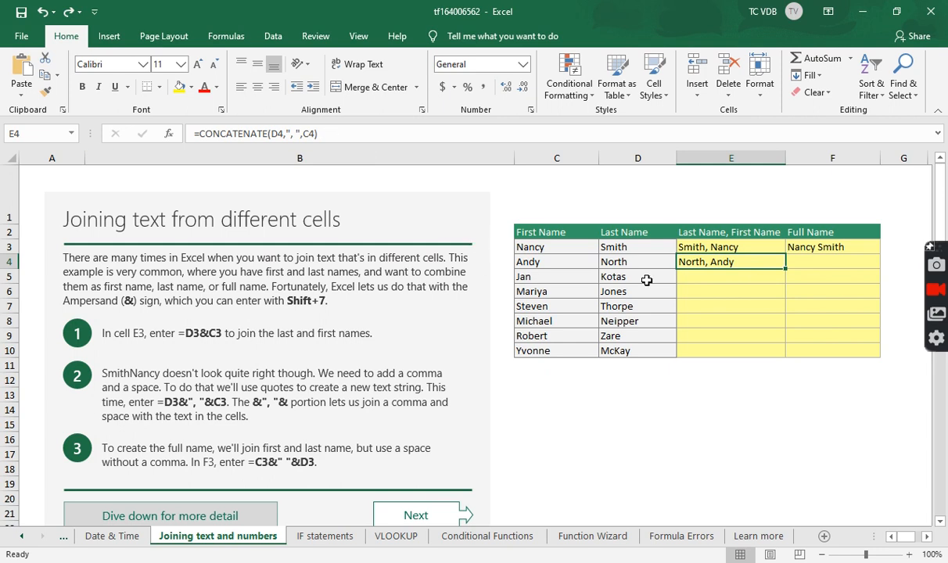
{"action": "left_click", "coordinate": [749, 249]}
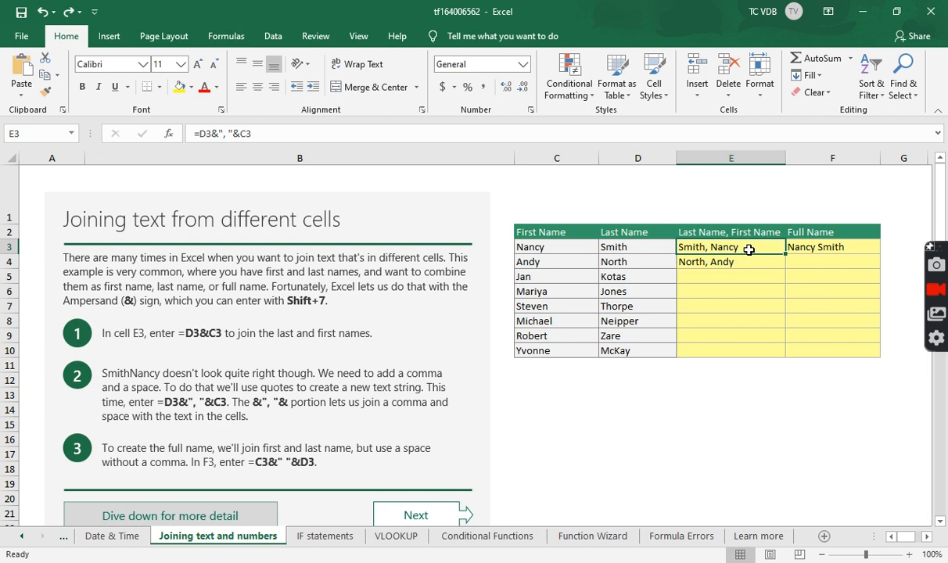
{"action": "left_click", "coordinate": [699, 261]}
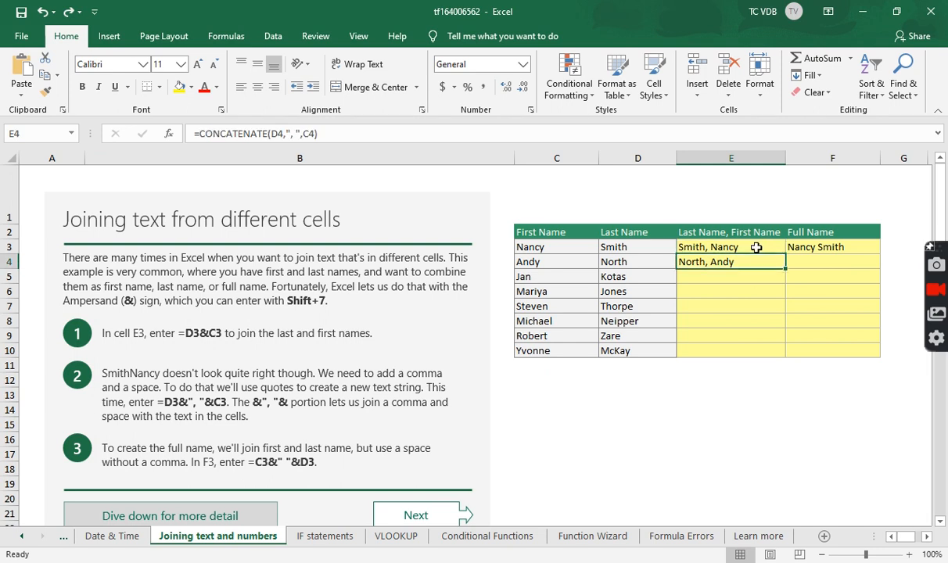